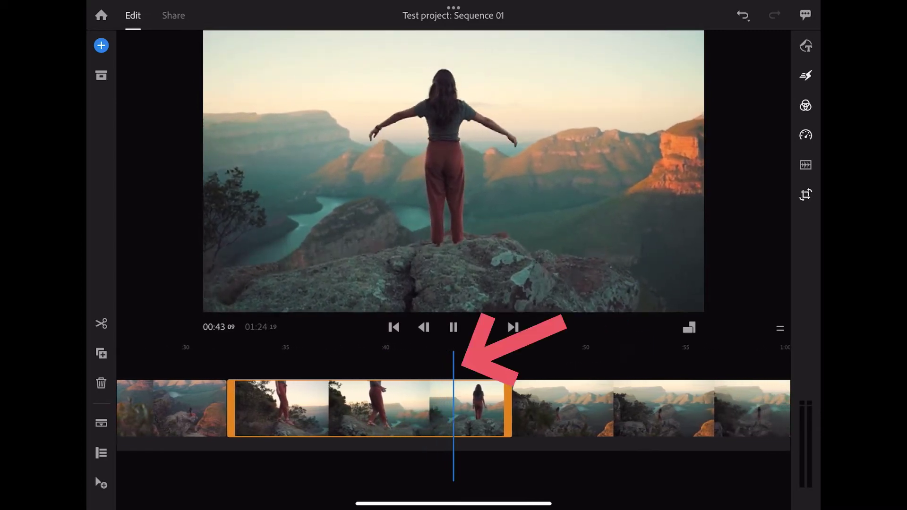
# Step: Pause playback on the woman with raised arms overlooking the canyon at 00:44
pyautogui.press('space')
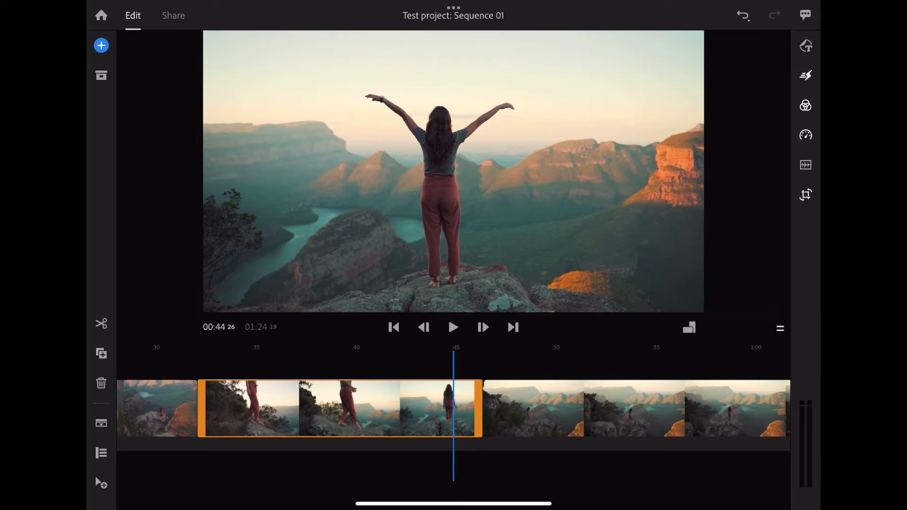
# Step: Enlarge the timeline area below the preview to show clips past the one-minute mark
pyautogui.moveTo(779, 328)
pyautogui.mouseDown()
pyautogui.moveTo(780, 152)
pyautogui.moveTo(780, 358)
pyautogui.moveTo(779, 270)
pyautogui.mouseUp()
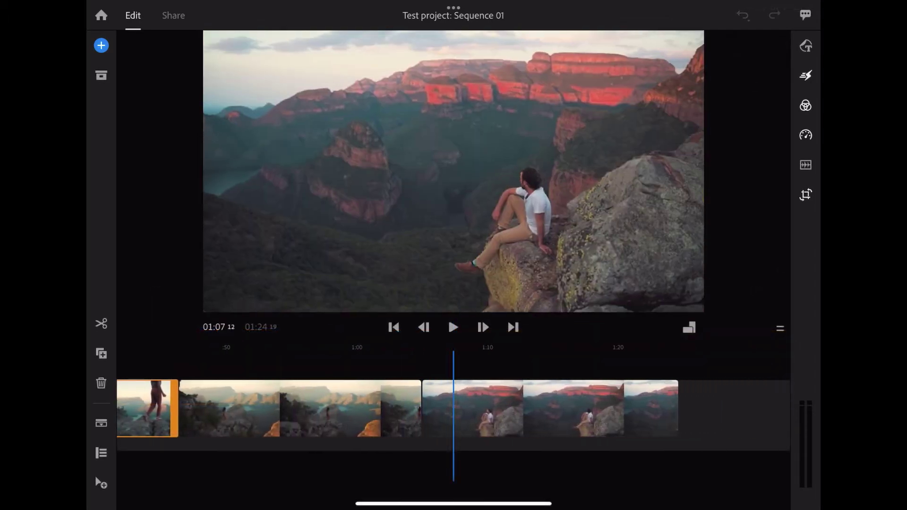
pyautogui.hscroll(-5, 454, 408)
pyautogui.hscroll(-5, 454, 409)
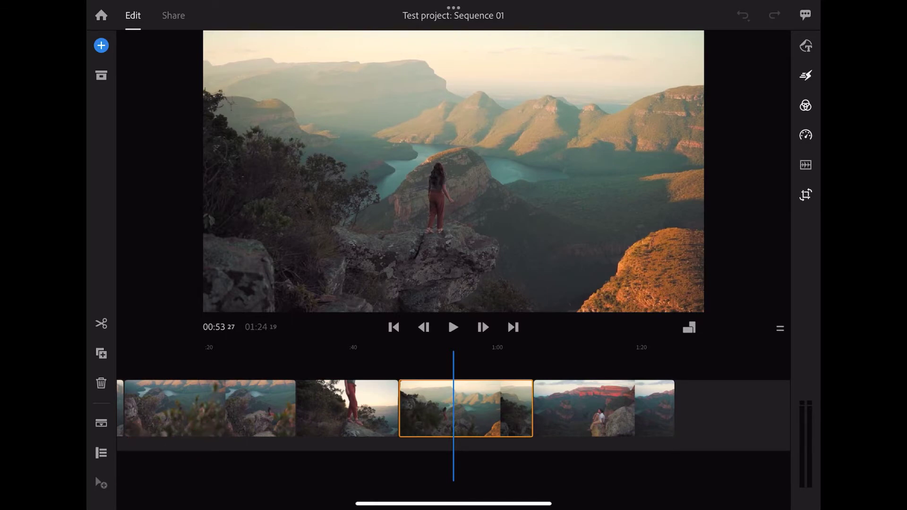
pyautogui.click(100, 483)
pyautogui.click(210, 408)
pyautogui.click(348, 409)
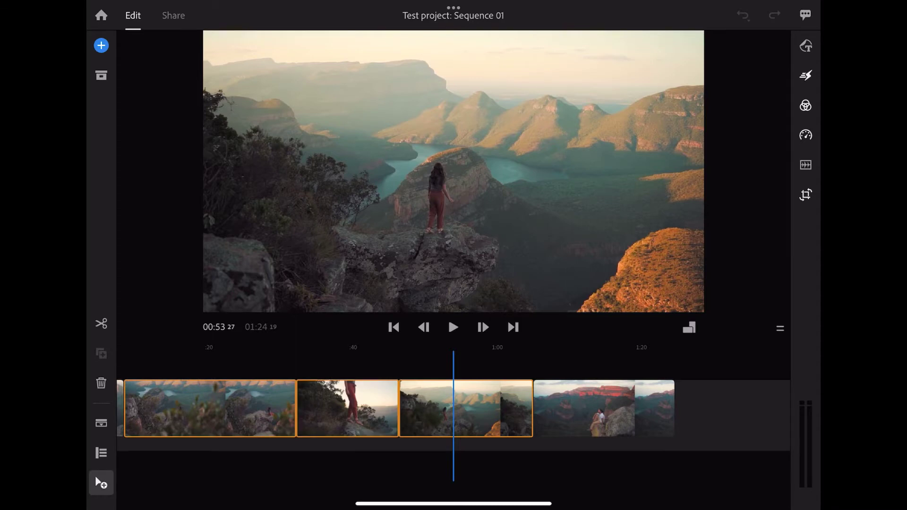
pyautogui.click(603, 408)
pyautogui.click(347, 408)
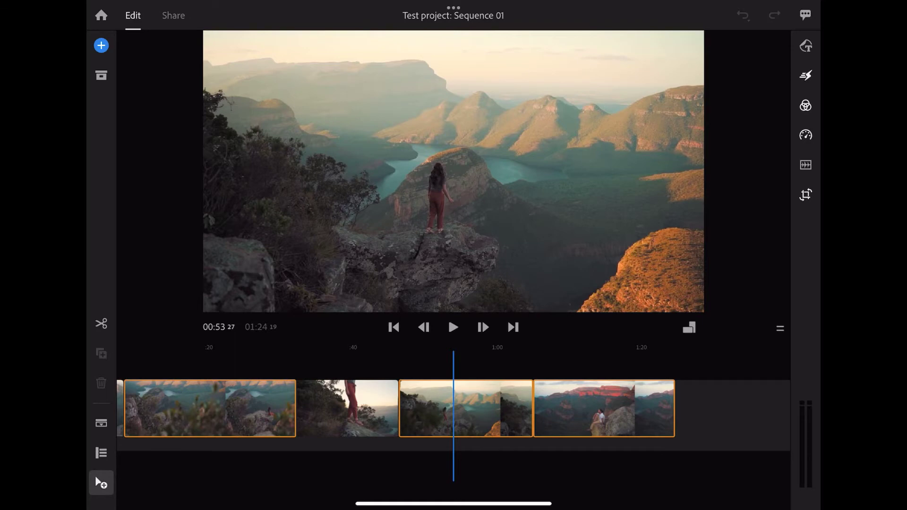
pyautogui.click(102, 482)
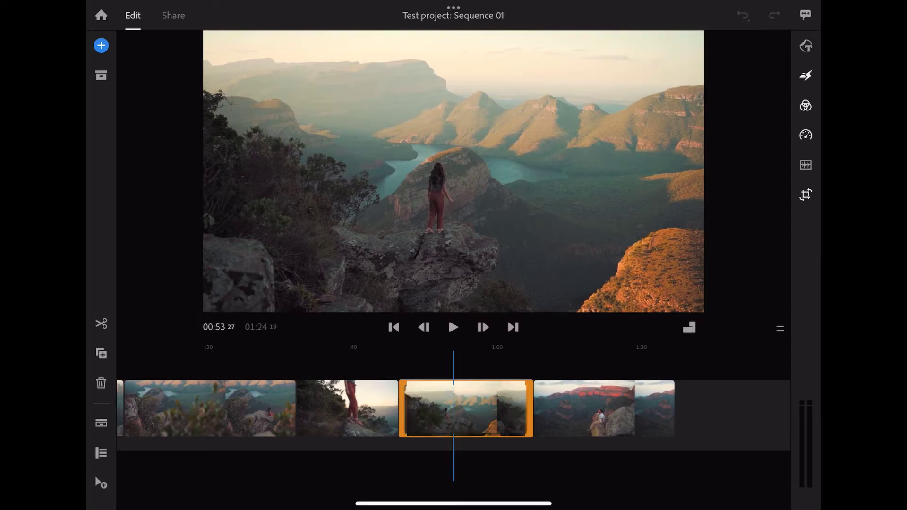
# Step: Move the selected landscape clip to a new position in the 01:16 sequence
pyautogui.moveTo(466, 408); pyautogui.dragTo(450, 396)
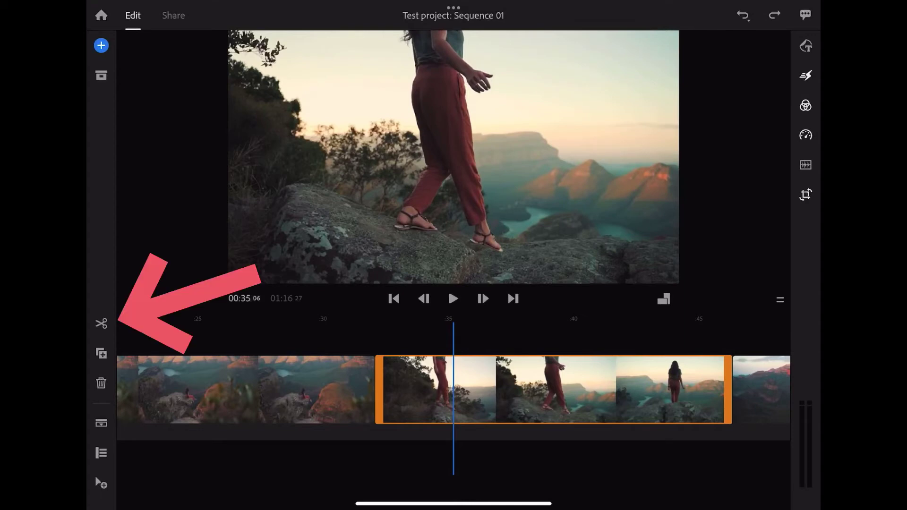
# Step: Split the woman-walking-on-the-rock clip twice at the playhead into separate pieces
pyautogui.click(102, 323)
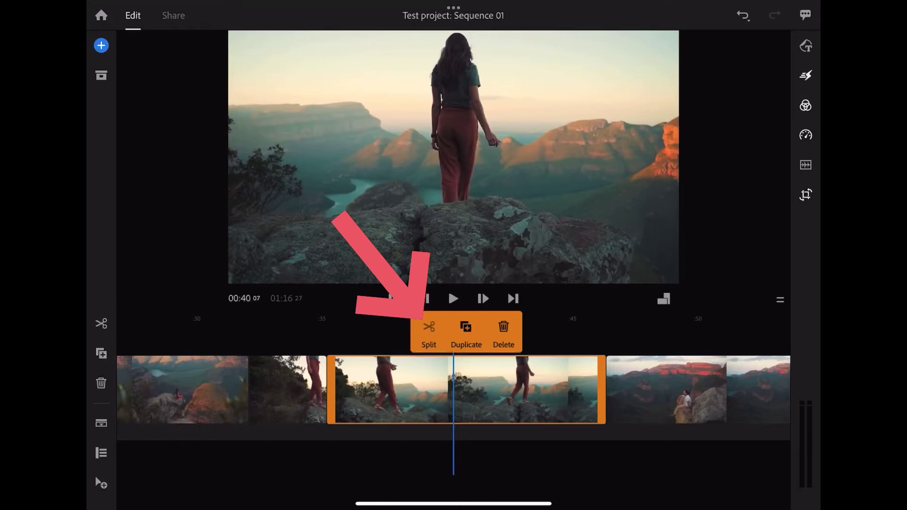
pyautogui.click(429, 331)
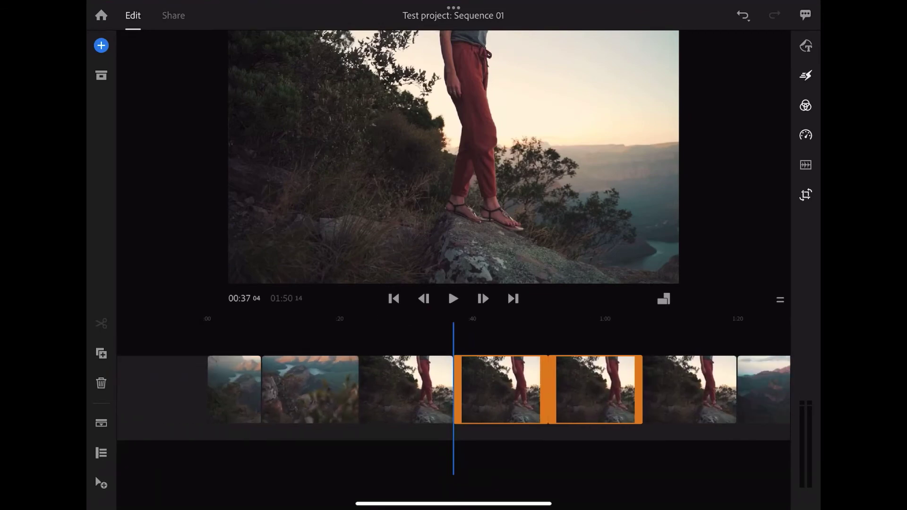
# Step: Duplicate the selected clip piece and expand the timeline into separate video and audio tracks
pyautogui.click(102, 352)
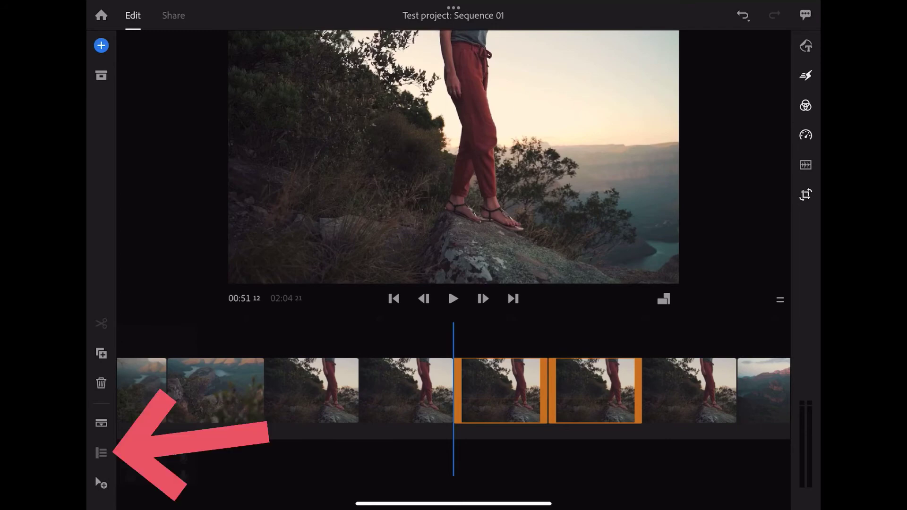
pyautogui.click(101, 453)
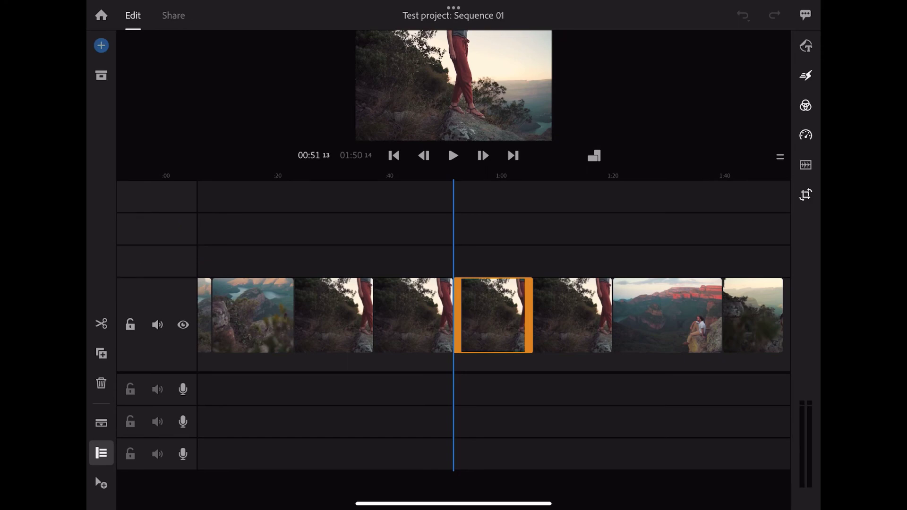
# Step: Add the soundtrack 'I'm The One You're Looking For' to the sequence's audio track
pyautogui.click(101, 46)
pyautogui.click(161, 138)
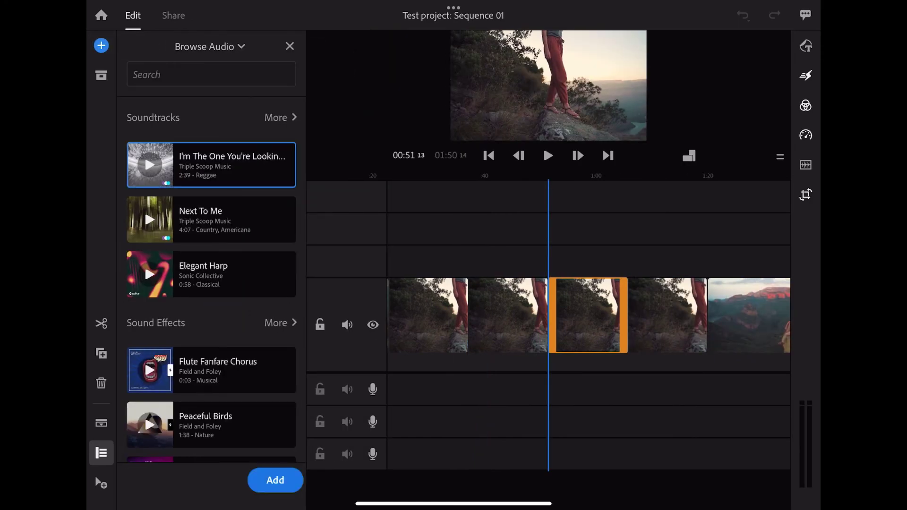
pyautogui.click(275, 480)
# Step: Add the first title graphic from Browse All above the clips at 00:51
pyautogui.click(805, 46)
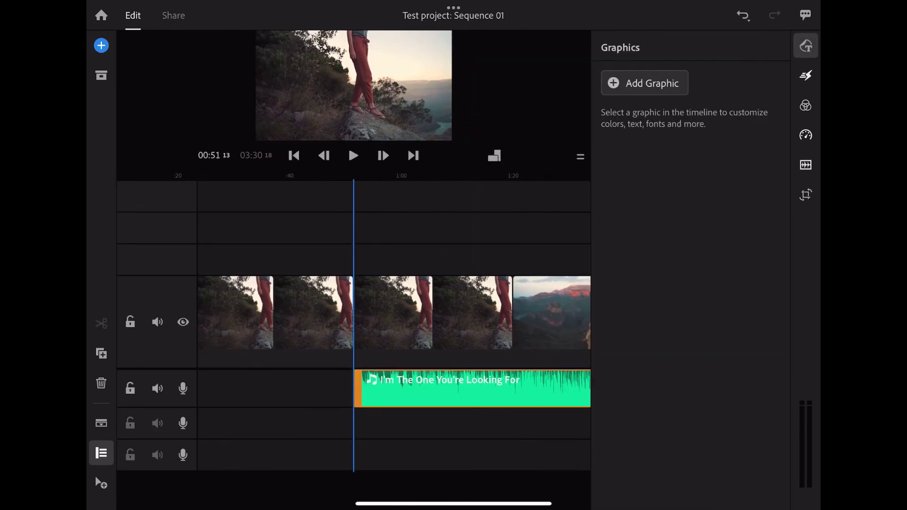
pyautogui.click(644, 83)
pyautogui.click(167, 154)
pyautogui.click(275, 480)
pyautogui.click(289, 47)
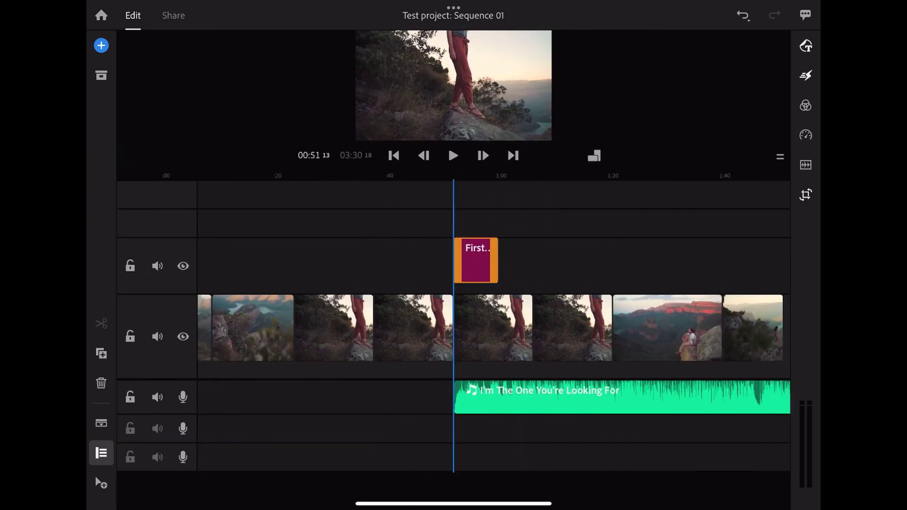